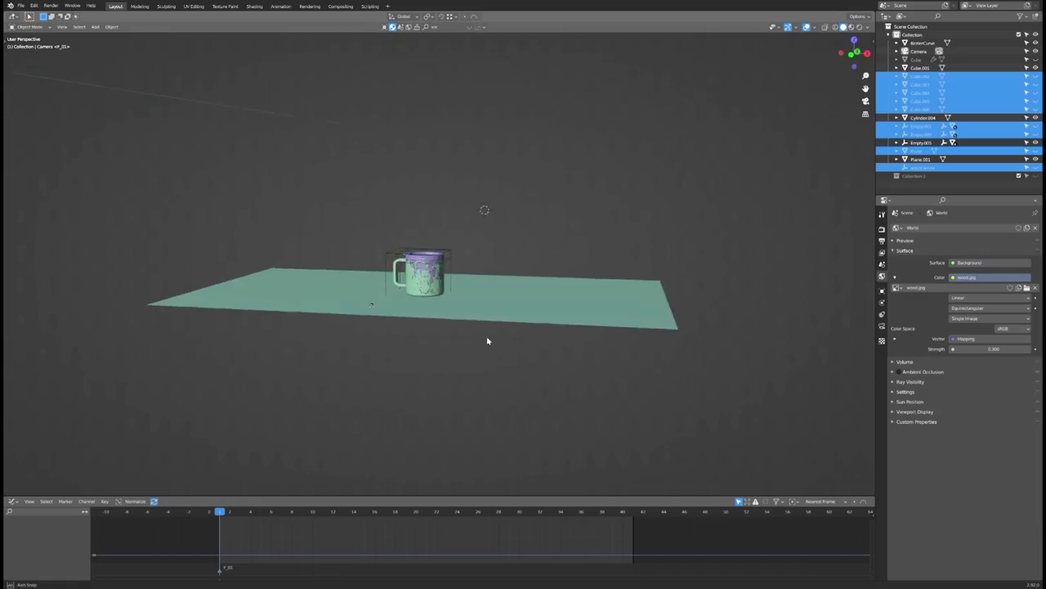
# Inspect the mug and its ground plane from several angles in rendered and solid shading.
pyautogui.scroll(5, 472, 316)
pyautogui.moveTo(487, 338); pyautogui.dragTo(516, 309, button='middle')
pyautogui.press('KP_0')
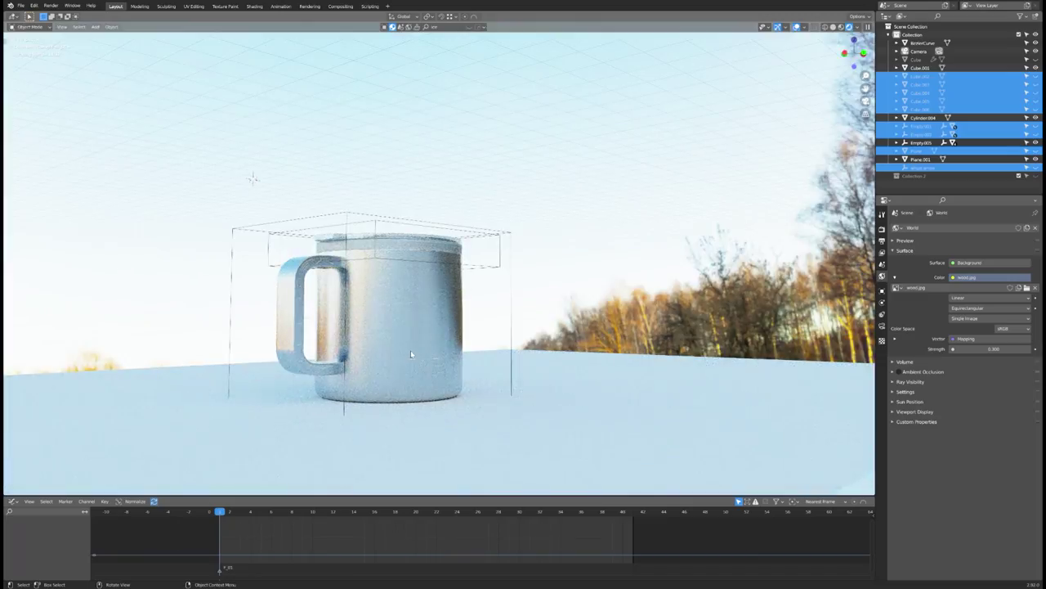
pyautogui.press('z')
pyautogui.scroll(-2, 465, 296)
pyautogui.moveTo(464, 296); pyautogui.dragTo(503, 331, button='middle')
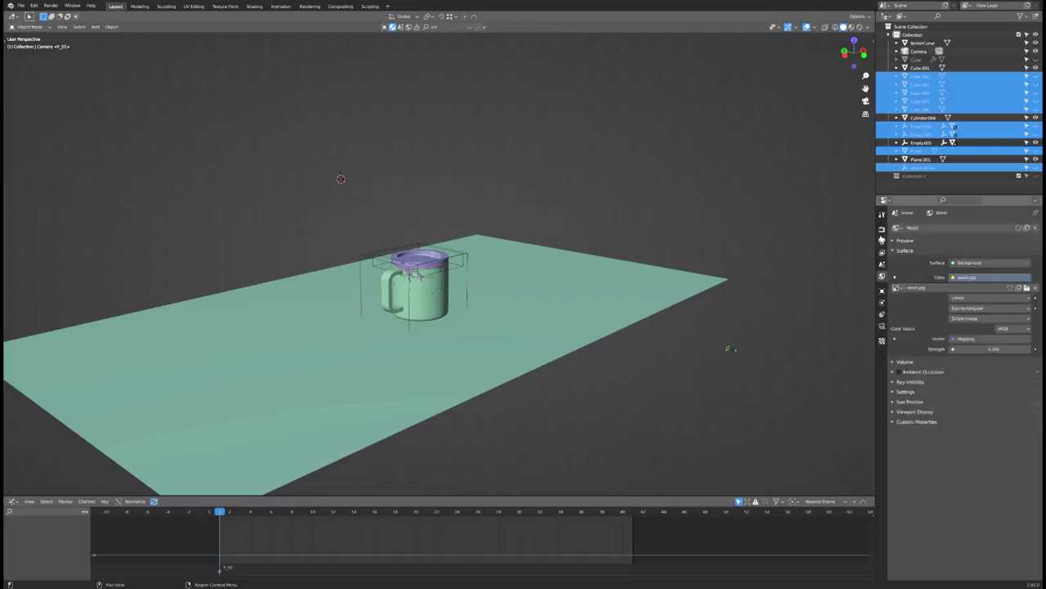
# Set the output resolution to 1840 × 2251 px while looking through the camera.
pyautogui.click(882, 241)
pyautogui.press('KP_0')
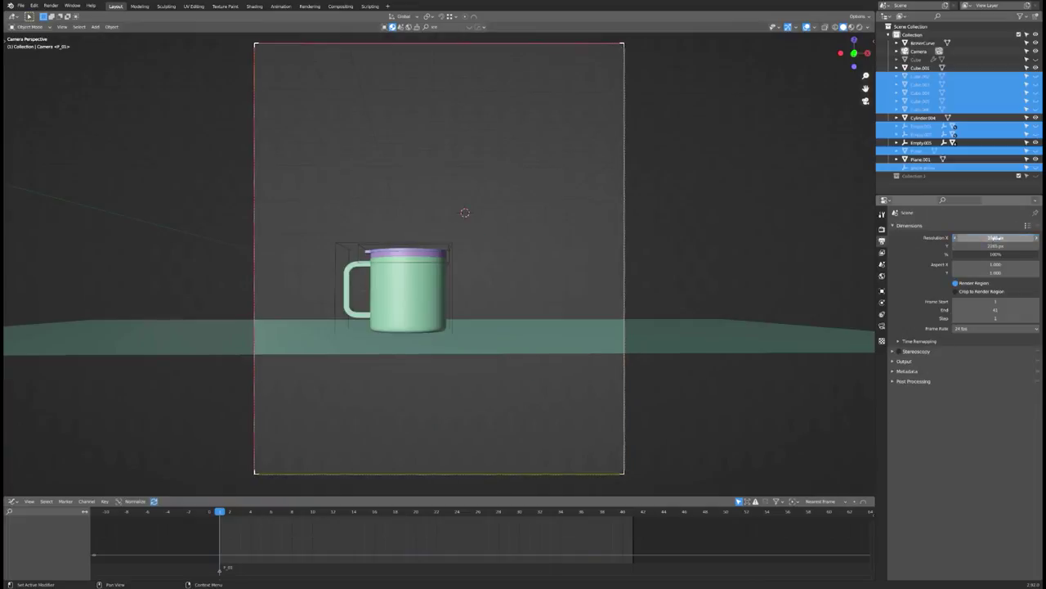
pyautogui.moveTo(994, 250); pyautogui.dragTo(988, 250)
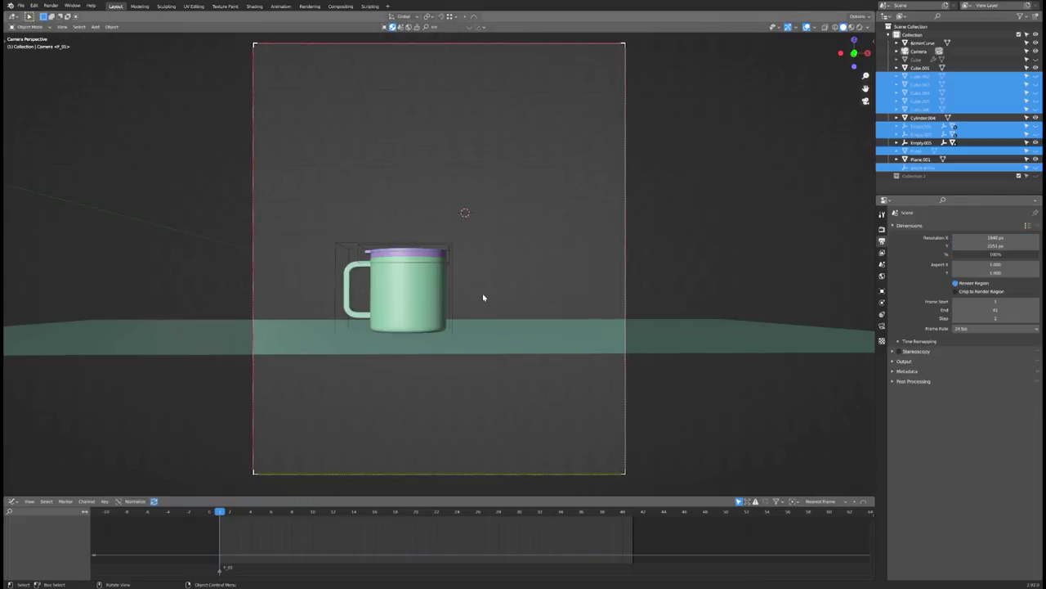
pyautogui.scroll(-2, 484, 299)
pyautogui.hotkey('ctrl', 'z')
pyautogui.scroll(-1, 515, 276)
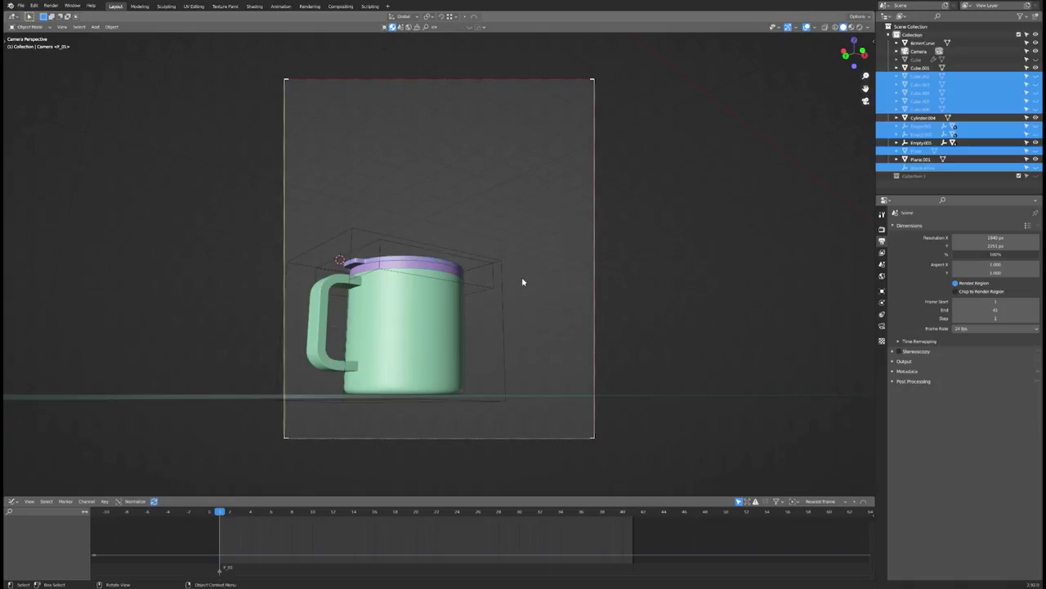
# Frame the whole mug in the camera and preview the composition with rendered shading.
pyautogui.moveTo(490, 291); pyautogui.dragTo(439, 317, button='middle')
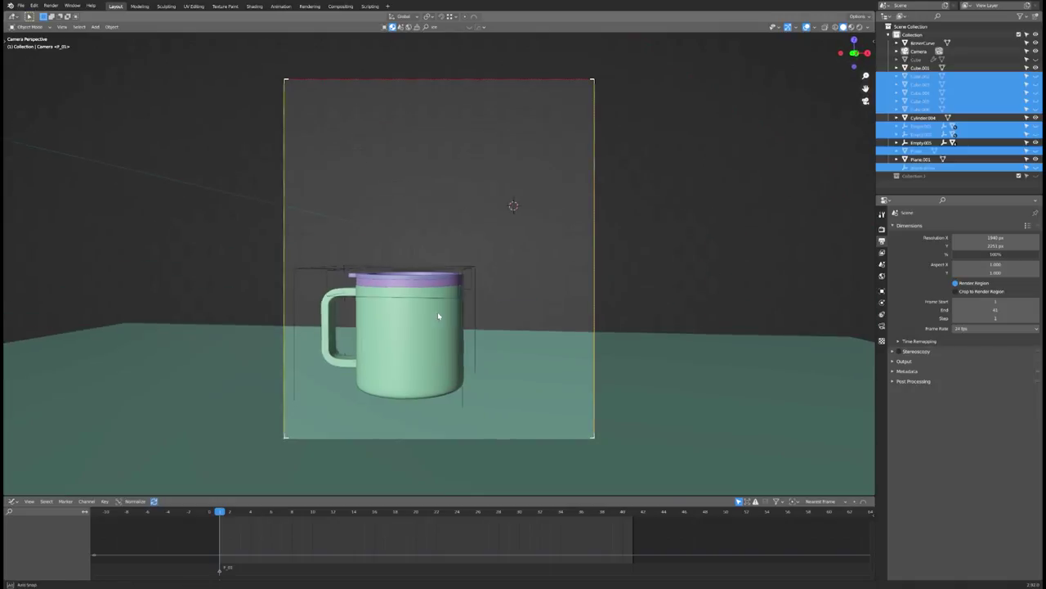
pyautogui.press('z')
pyautogui.click(465, 315)
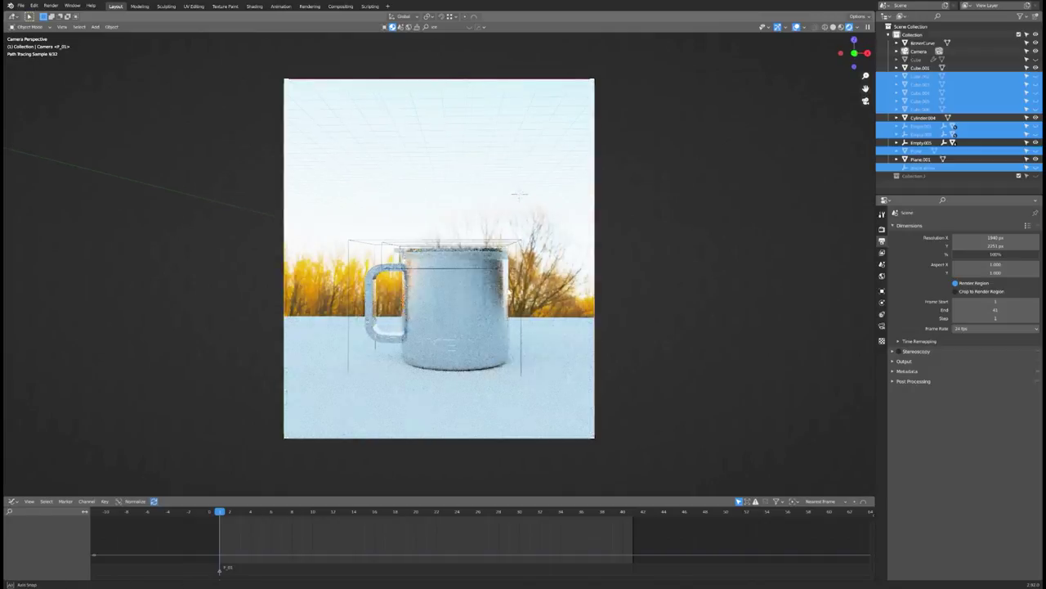
pyautogui.moveTo(488, 292); pyautogui.dragTo(533, 298, button='middle')
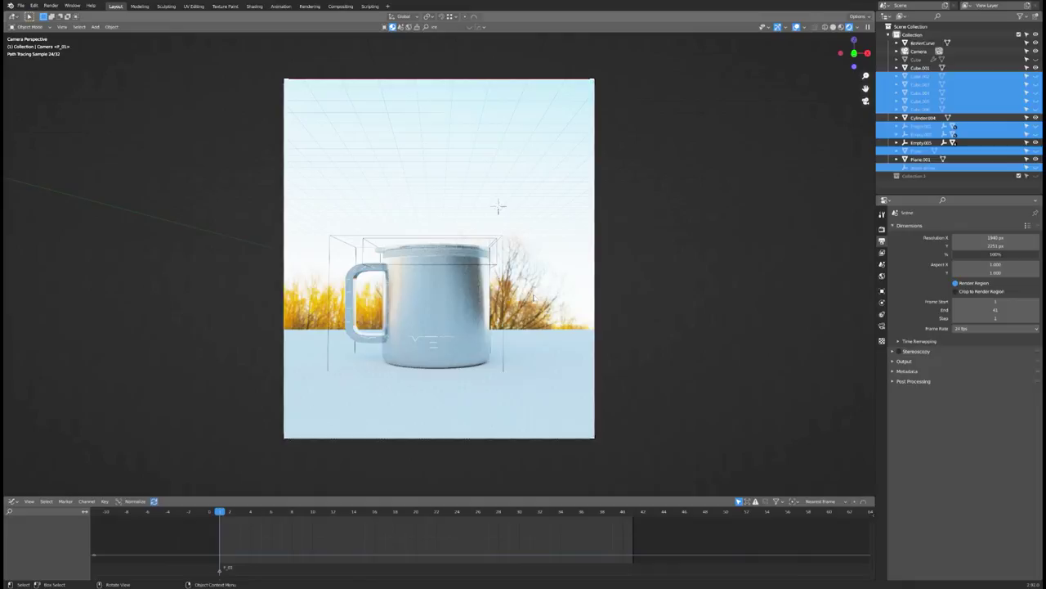
pyautogui.moveTo(501, 204); pyautogui.dragTo(365, 202, button='middle')
pyautogui.moveTo(440, 274)
pyautogui.mouseDown(button='middle')
pyautogui.moveTo(441, 252)
pyautogui.moveTo(449, 275)
pyautogui.mouseUp(button='middle')
# Switch the viewport to material preview and move the camera in on the mug's handle side from a low angle.
pyautogui.press('z')
pyautogui.click(747, 314)
pyautogui.press('z')
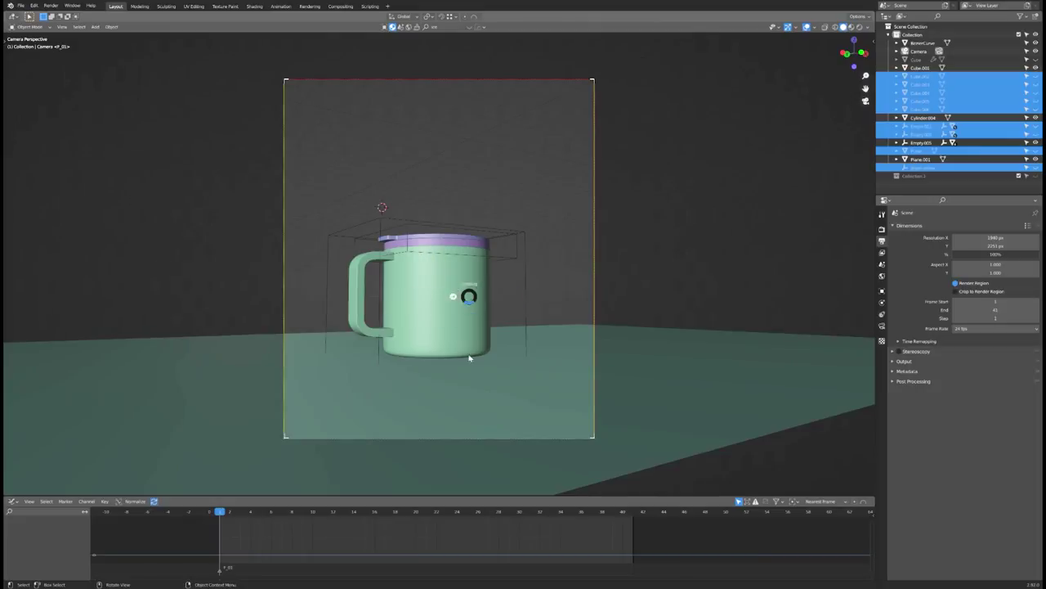
pyautogui.click(470, 357)
pyautogui.moveTo(469, 358); pyautogui.dragTo(509, 358, button='middle')
pyautogui.scroll(4, 490, 342)
pyautogui.scroll(6, 482, 334)
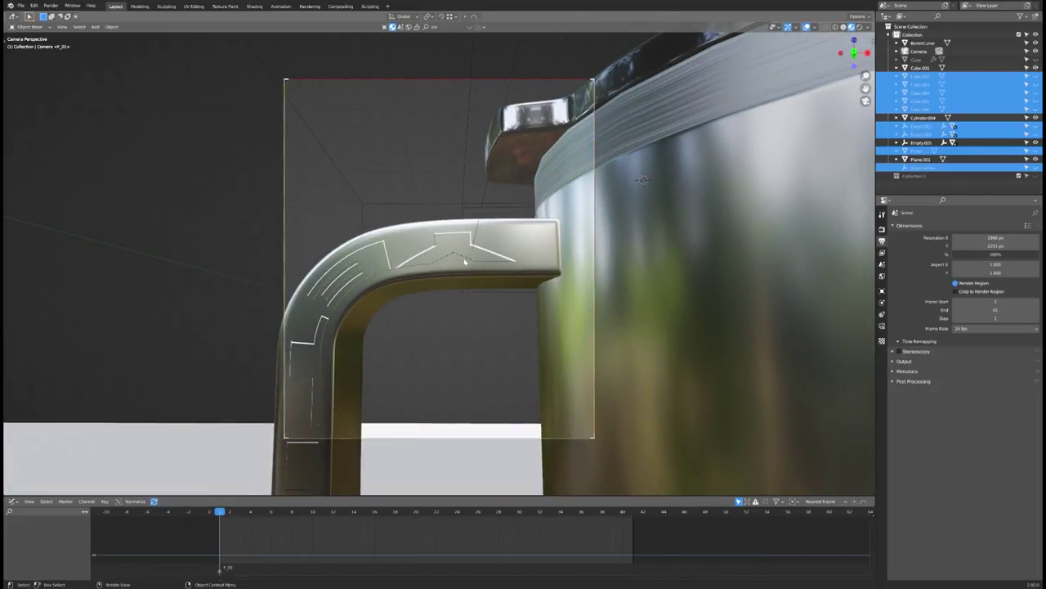
pyautogui.scroll(-1, 469, 278)
pyautogui.moveTo(474, 296); pyautogui.dragTo(539, 283, button='middle')
pyautogui.scroll(-2, 489, 308)
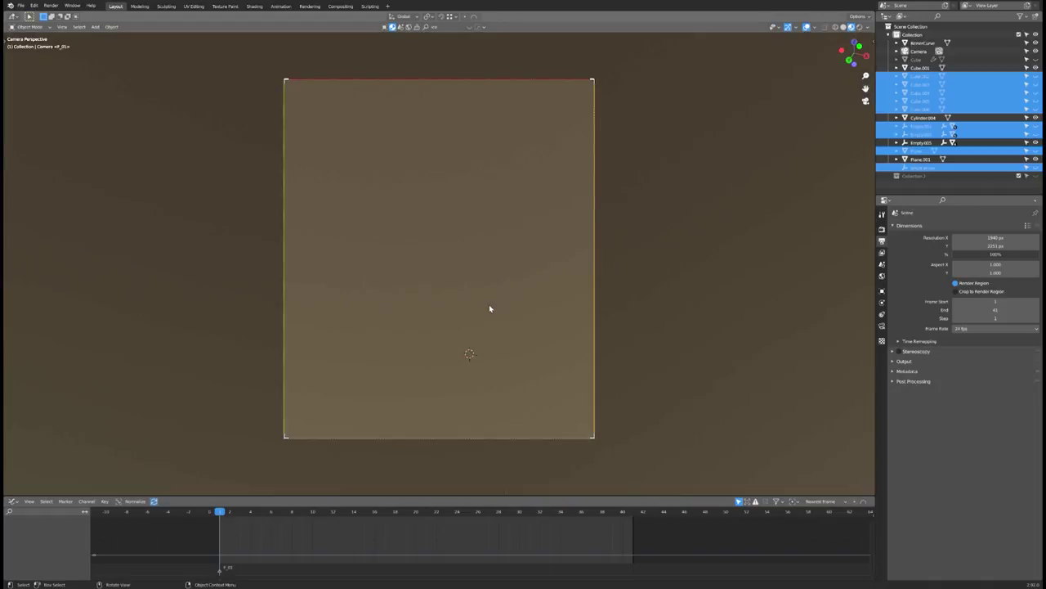
pyautogui.scroll(-2, 490, 308)
pyautogui.scroll(-5, 539, 283)
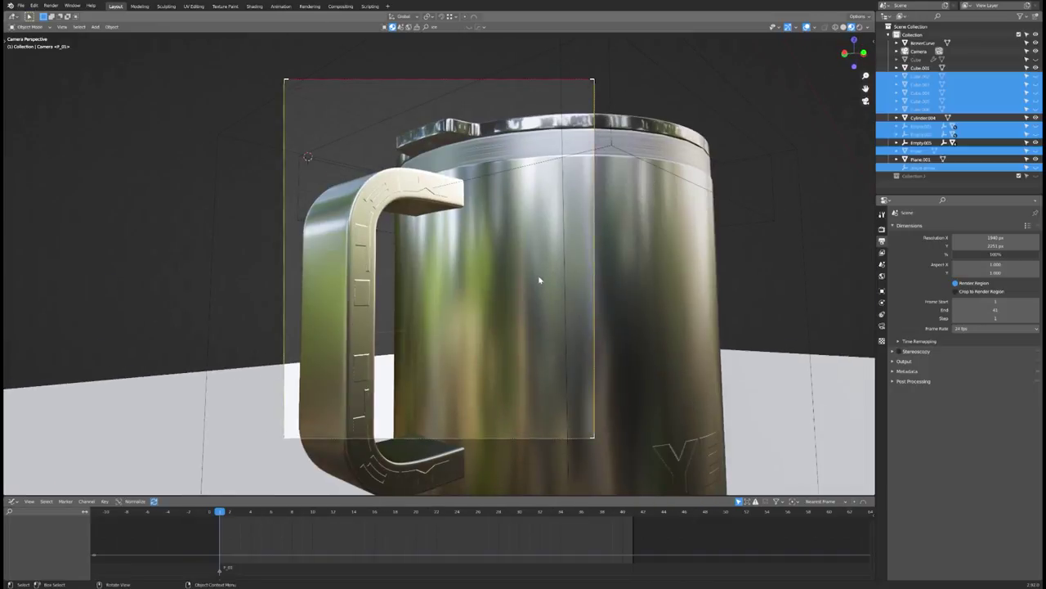
# Delete the ground plane and move the camera in close on the upper part of the mug's handle.
pyautogui.click(744, 362)
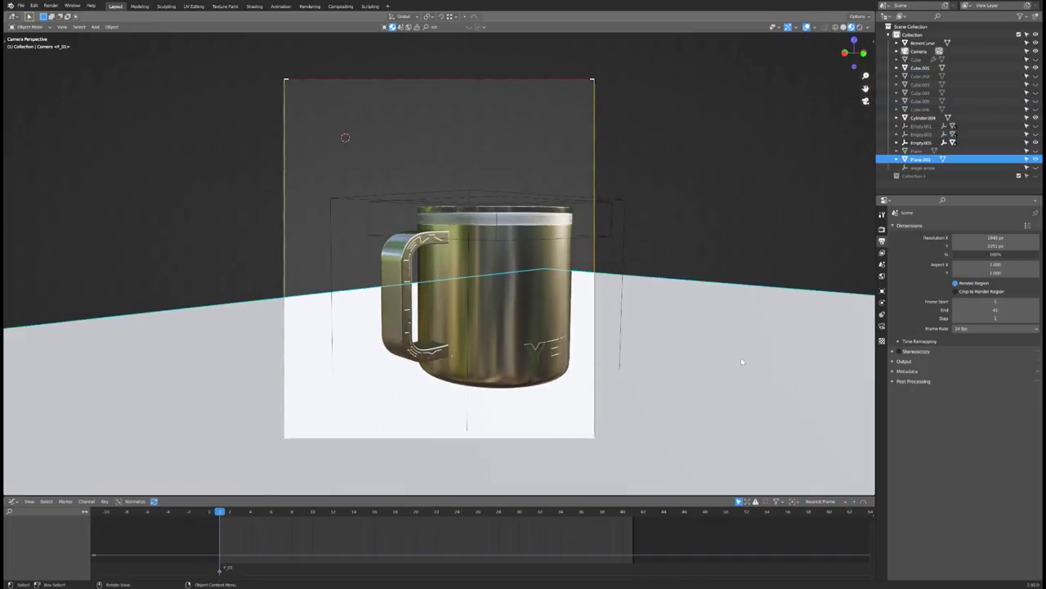
pyautogui.press('x')
pyautogui.click(740, 357)
pyautogui.scroll(3, 543, 299)
pyautogui.moveTo(543, 299); pyautogui.dragTo(560, 286, button='middle')
pyautogui.scroll(3, 574, 310)
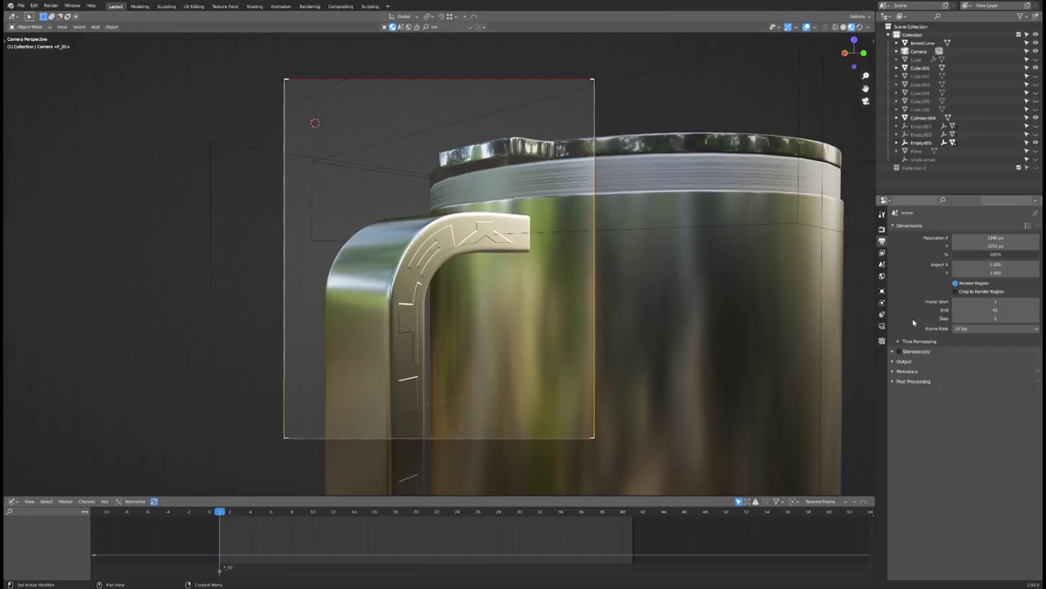
# Try the orthographic lens type on the camera and return it to perspective.
pyautogui.click(881, 327)
pyautogui.click(978, 253)
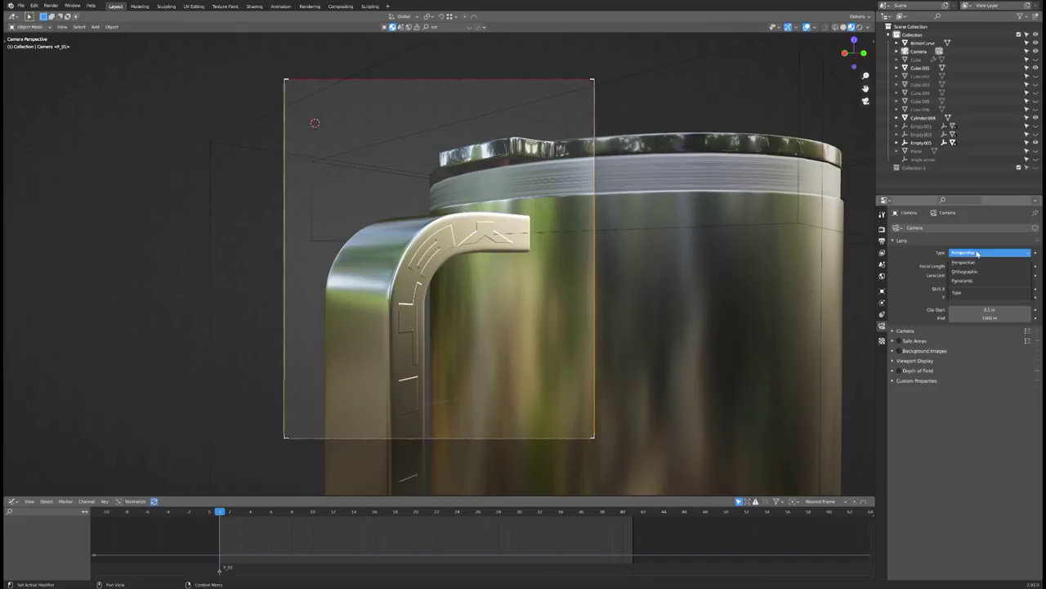
pyautogui.click(980, 273)
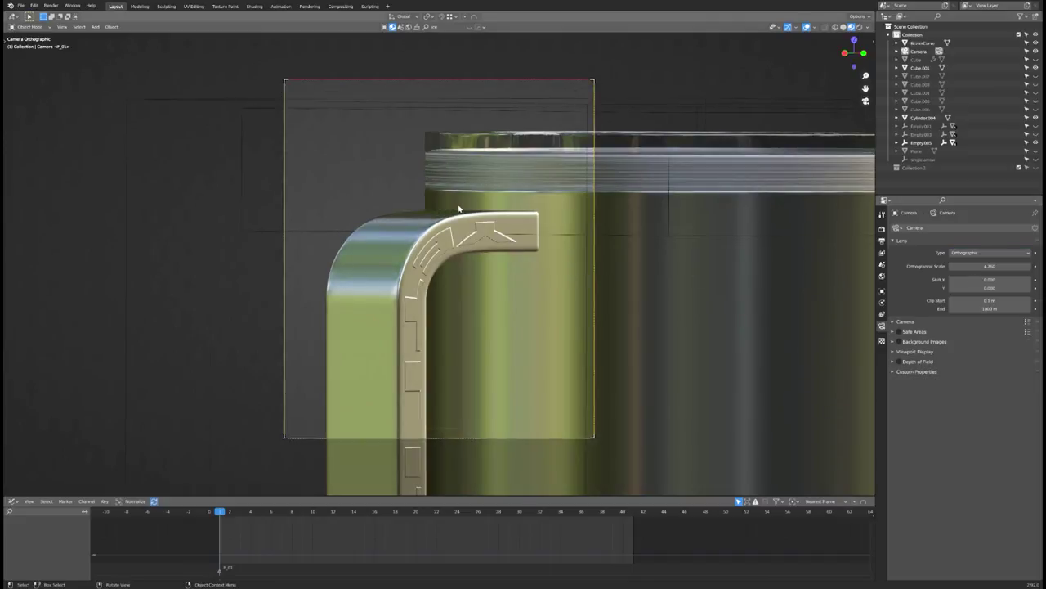
pyautogui.click(963, 253)
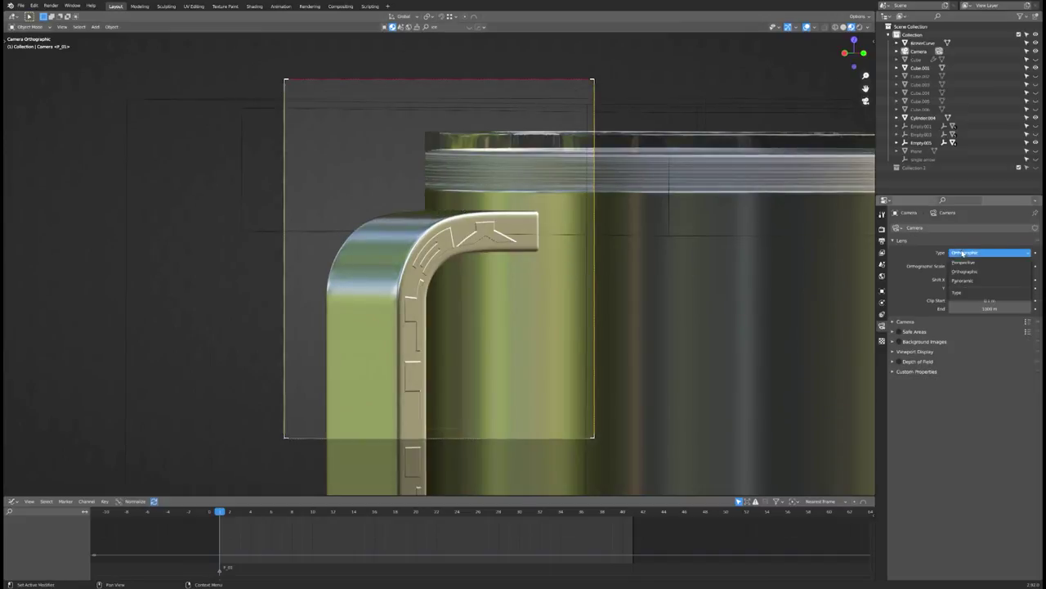
pyautogui.click(972, 262)
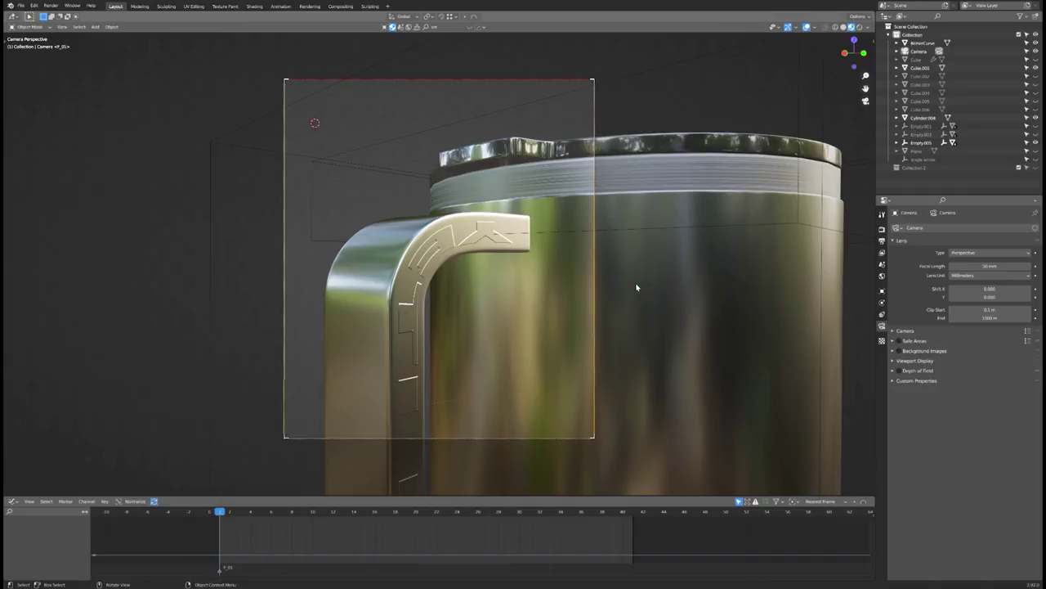
# Set the camera's focal length to 150 mm and reframe the upper handle through the camera.
pyautogui.moveTo(636, 287); pyautogui.dragTo(693, 343, button='middle')
pyautogui.scroll(-5, 640, 288)
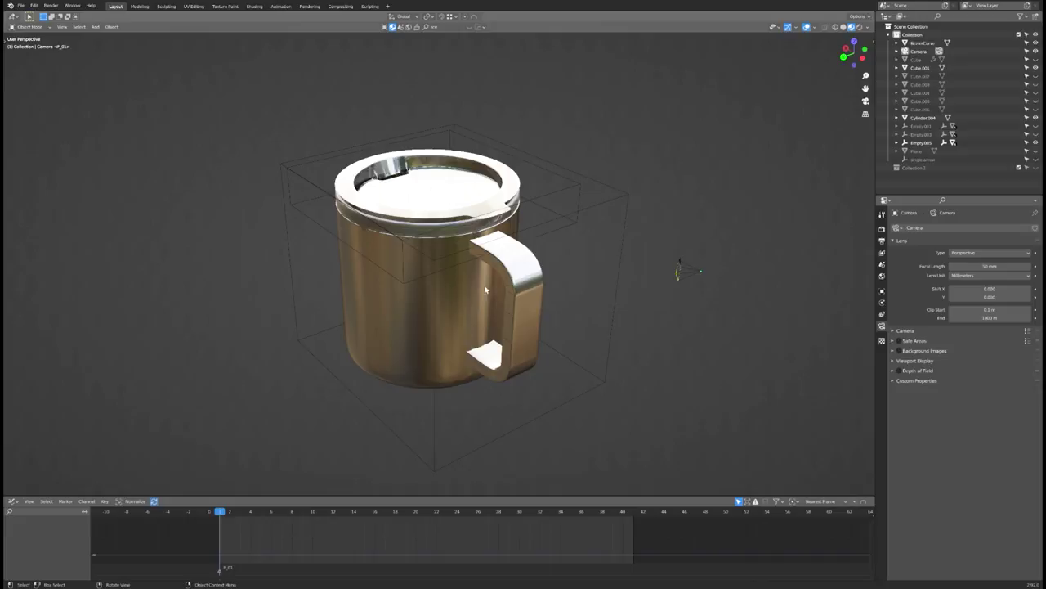
pyautogui.scroll(-3, 577, 268)
pyautogui.scroll(1, 577, 268)
pyautogui.click(1006, 266)
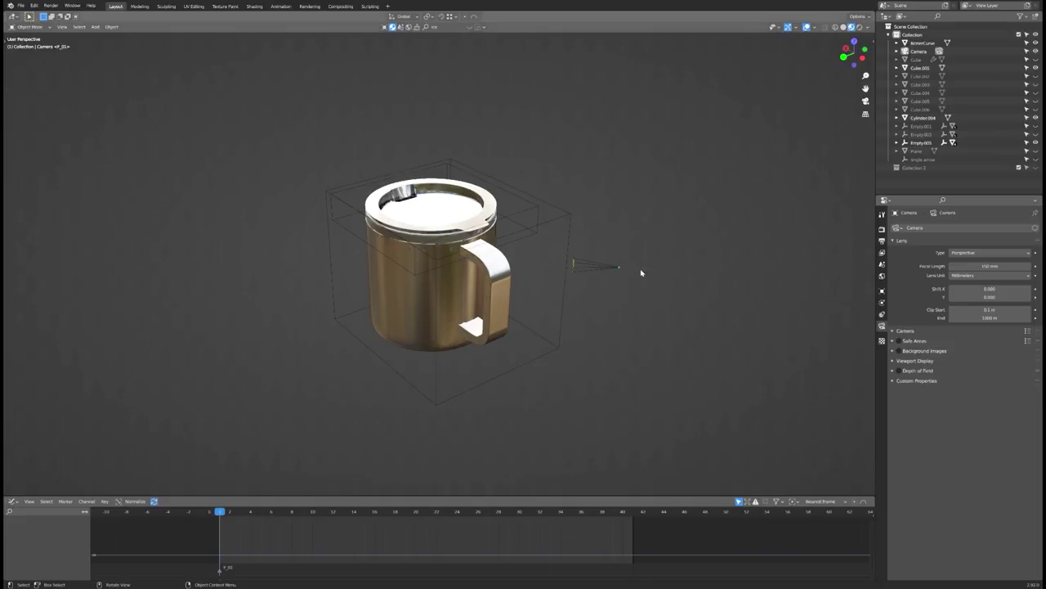
pyautogui.press('KP_0')
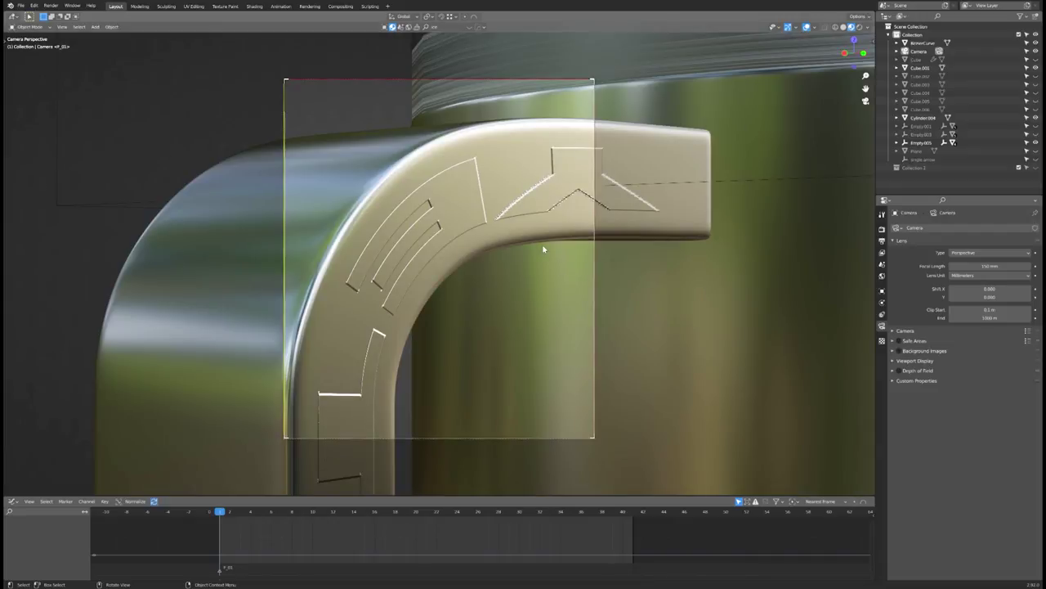
pyautogui.scroll(-6, 542, 244)
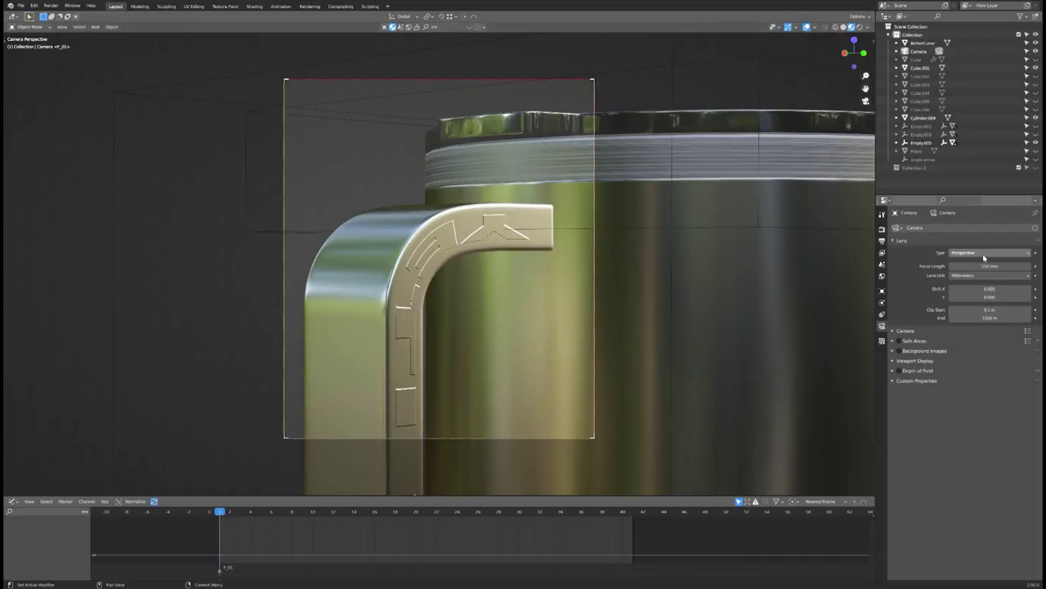
# Change the camera's lens type to orthographic and angle the camera so the underside of the handle shows.
pyautogui.click(983, 254)
pyautogui.click(981, 263)
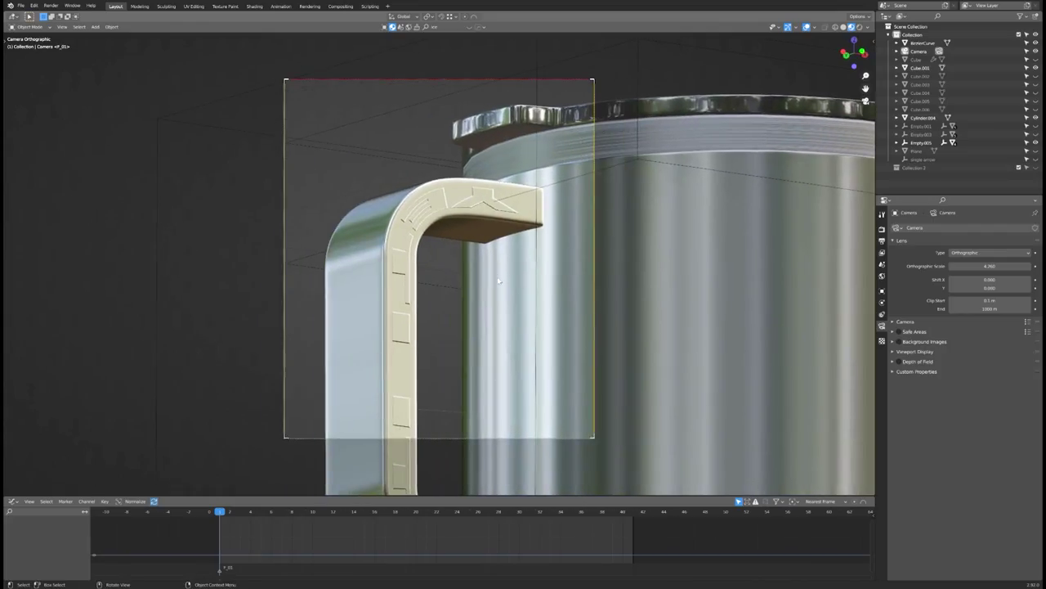
pyautogui.moveTo(499, 281); pyautogui.dragTo(551, 296, button='middle')
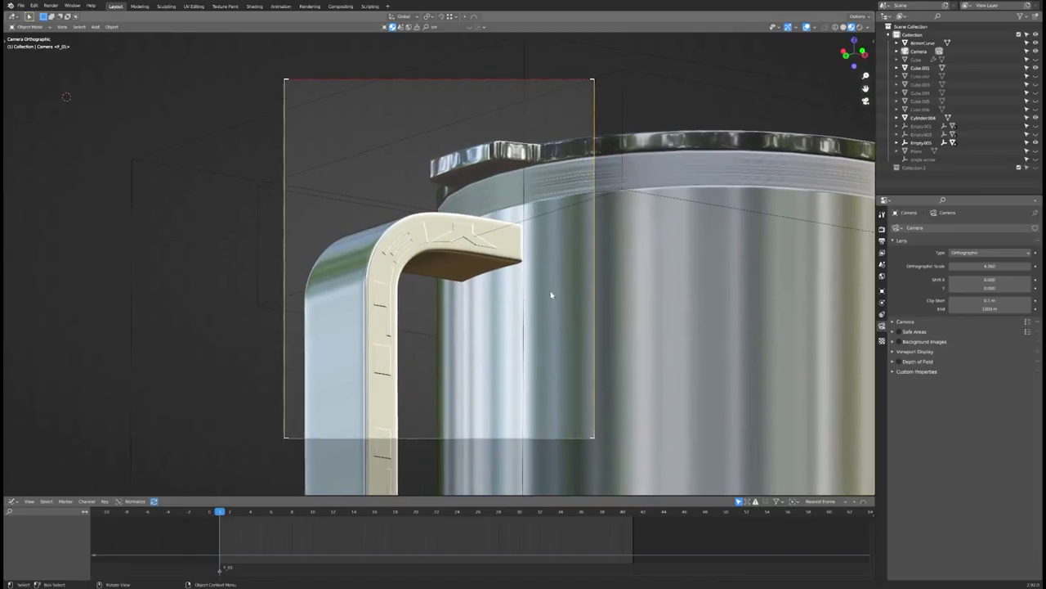
# Select the mug's parent empty, tilt the mug clockwise in the camera view and shift it within the frame.
pyautogui.click(523, 327)
pyautogui.press('r')
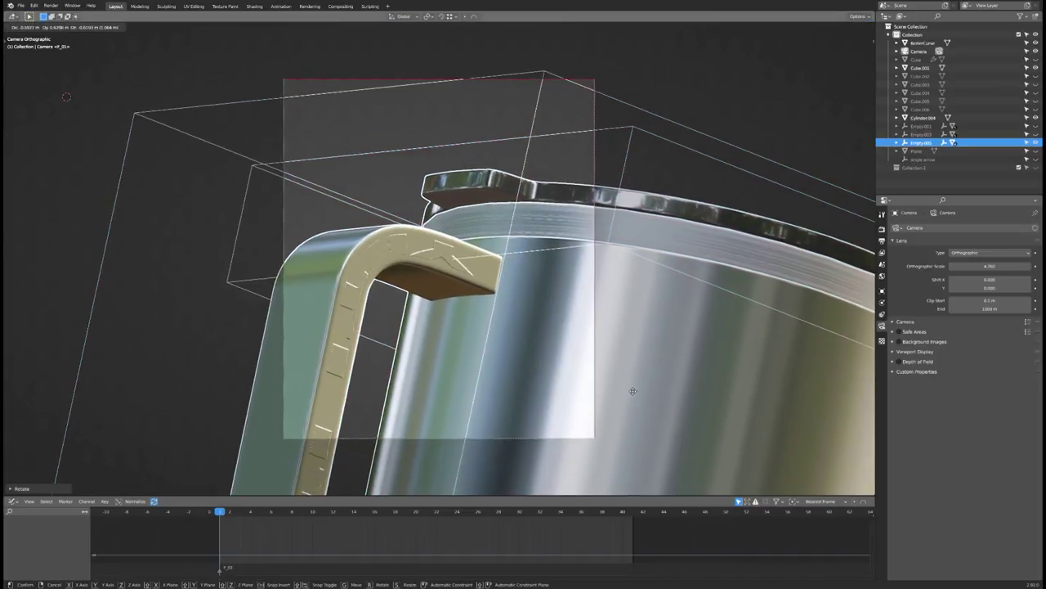
pyautogui.click(591, 351)
# Rotate the mug about the global X axis in two passes, adjust the framing of the handle and clear the selection.
pyautogui.press('r')
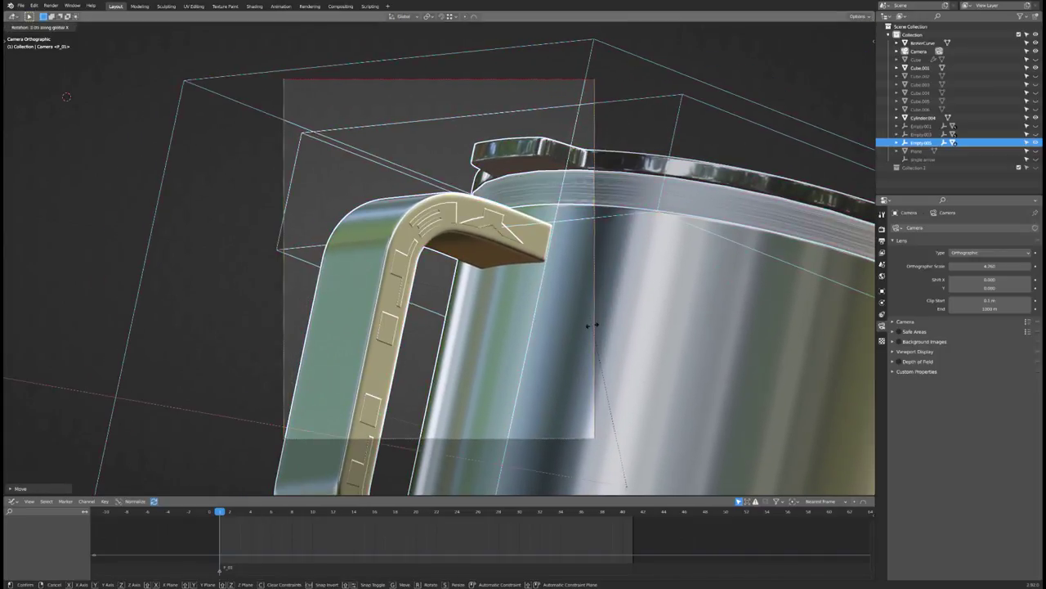
pyautogui.press('x')
pyautogui.click(715, 272)
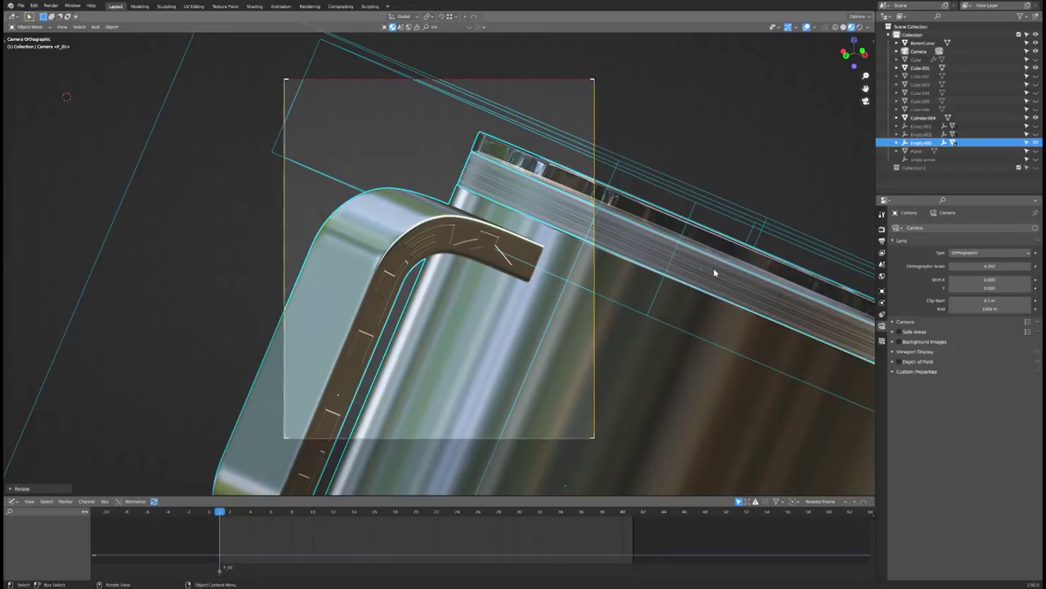
pyautogui.press('r')
pyautogui.press('x')
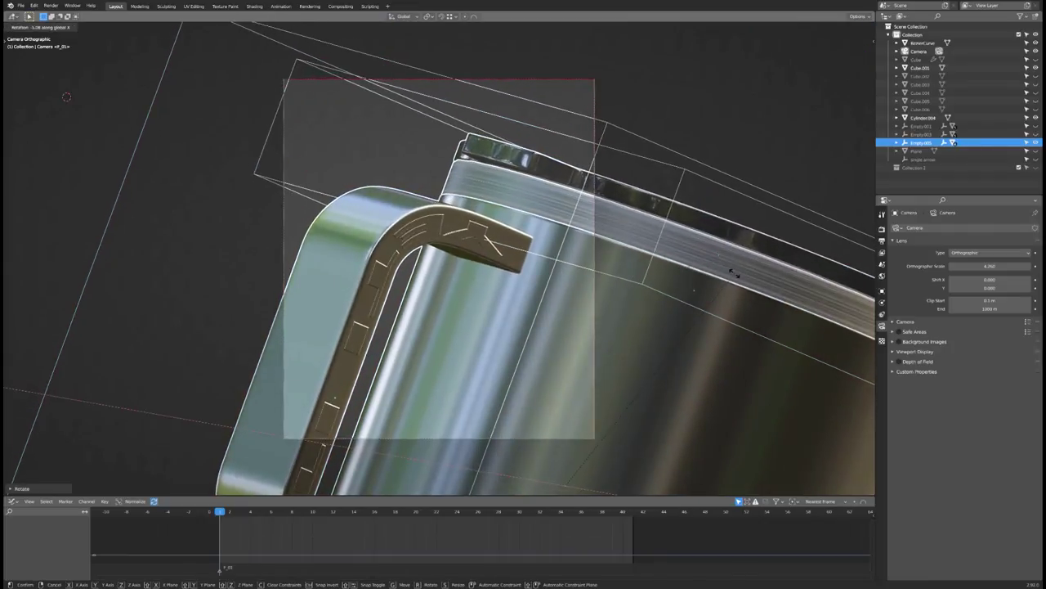
pyautogui.click(734, 279)
pyautogui.keyDown('shift'); pyautogui.moveTo(550, 284); pyautogui.dragTo(554, 294, button='middle'); pyautogui.keyUp('shift')
pyautogui.click(734, 148)
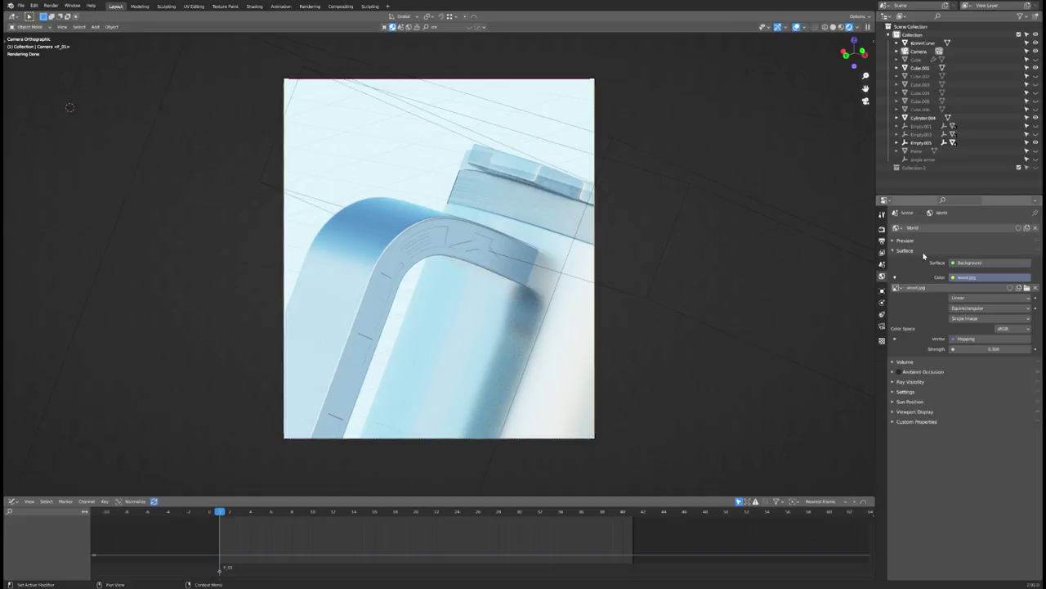
# Change the world's environment image to yeti-logo.jpg and check it outside and through the camera.
pyautogui.click(899, 288)
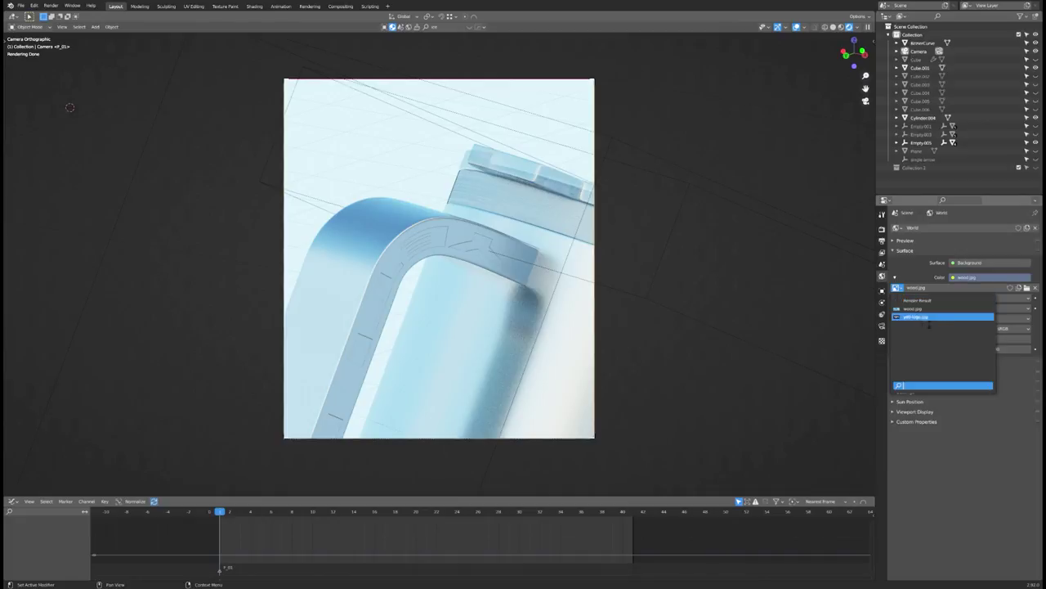
pyautogui.write('4')
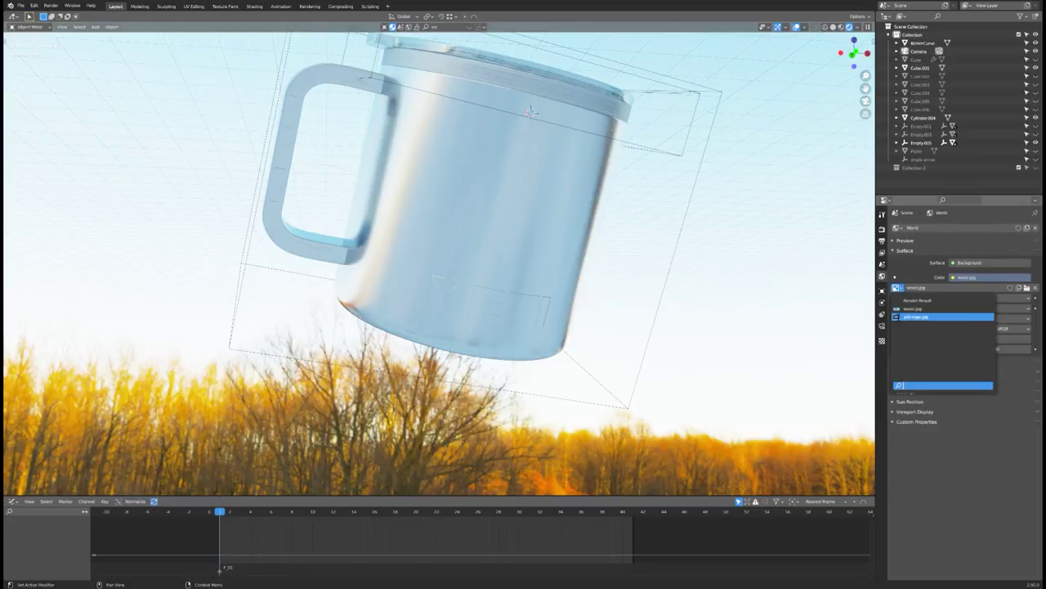
pyautogui.click(911, 314)
pyautogui.press('KP_0')
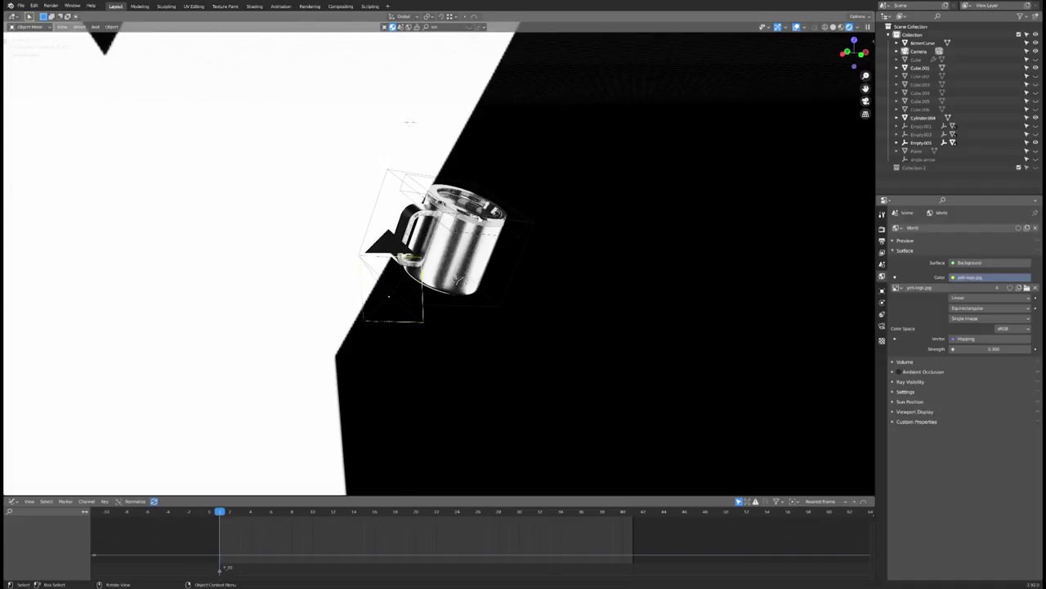
pyautogui.press('KP_0')
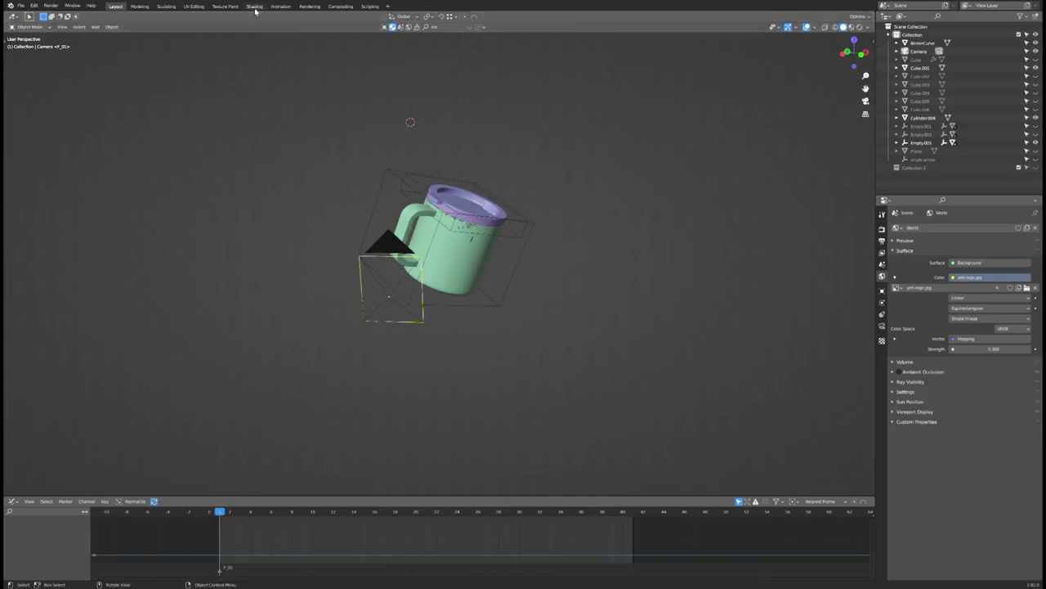
# Replace the world's Texture Coordinate and Mapping nodes with a fresh default pair feeding the yeti-logo.jpg environment texture.
pyautogui.click(254, 7)
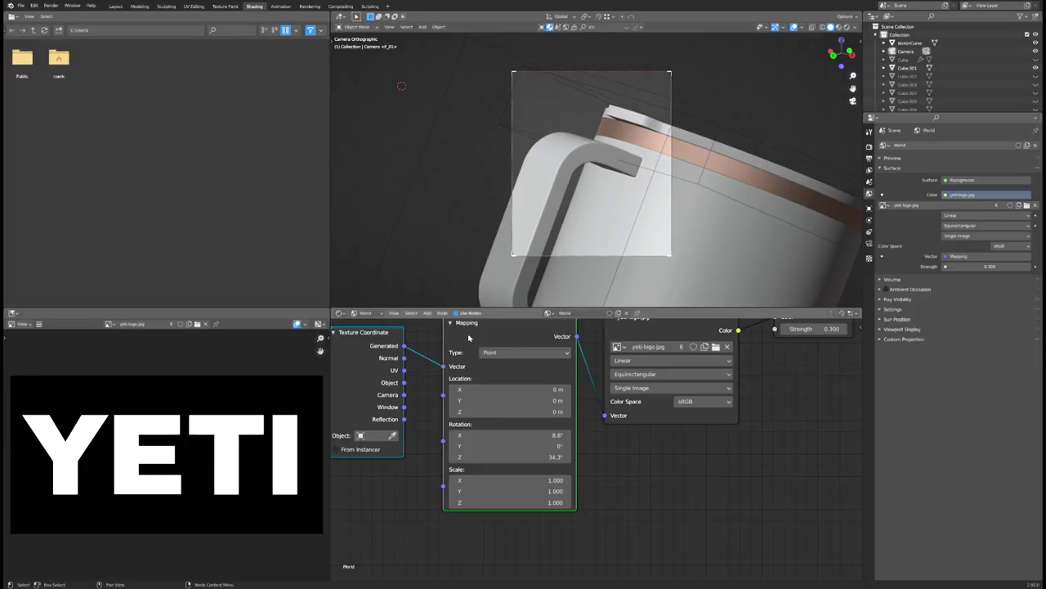
pyautogui.press('Home')
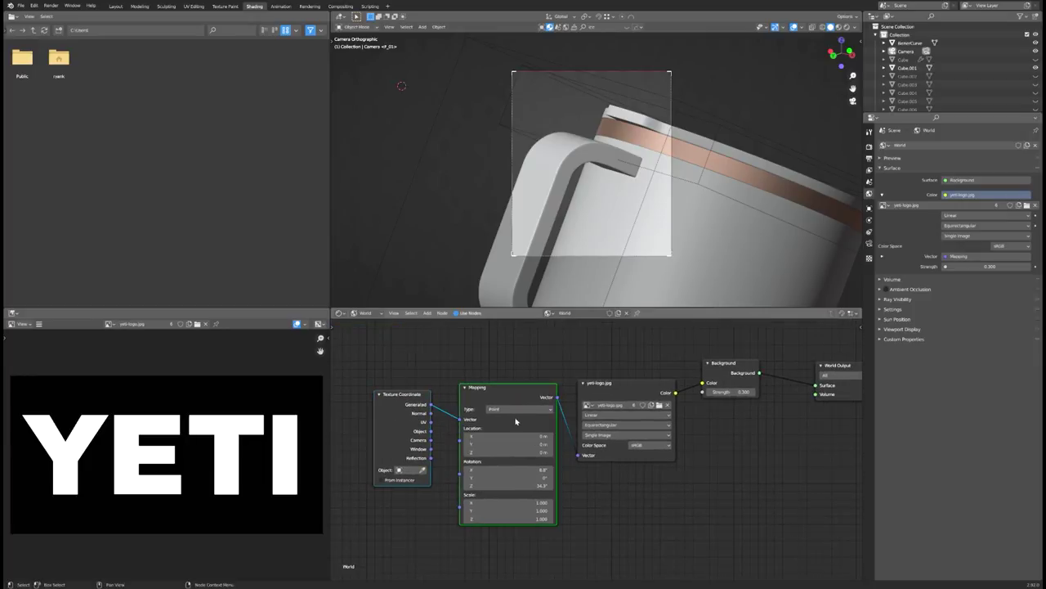
pyautogui.moveTo(395, 362); pyautogui.dragTo(496, 425)
pyautogui.press('x')
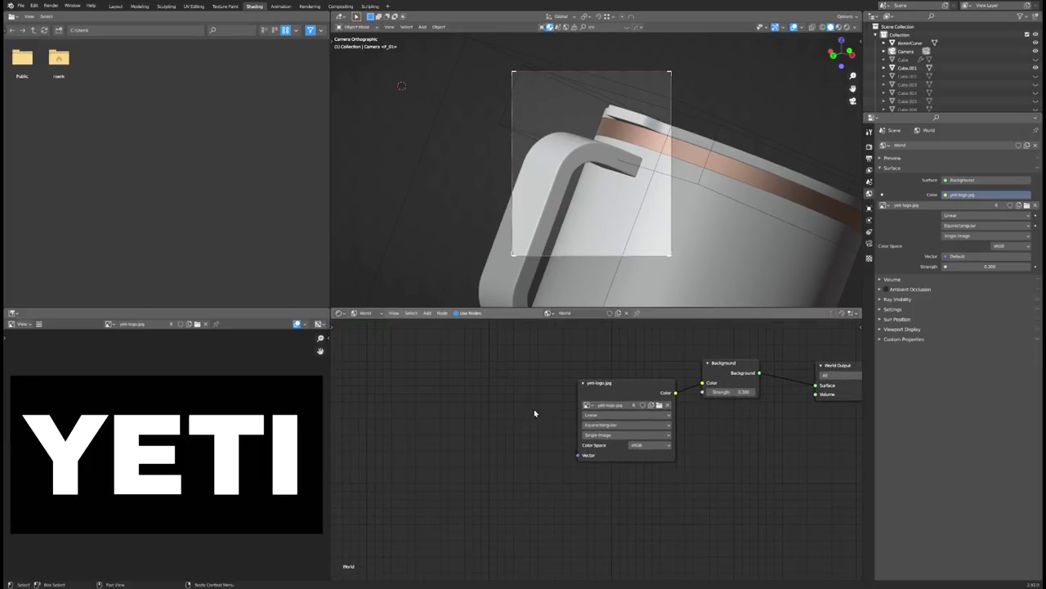
pyautogui.moveTo(623, 392); pyautogui.dragTo(620, 400)
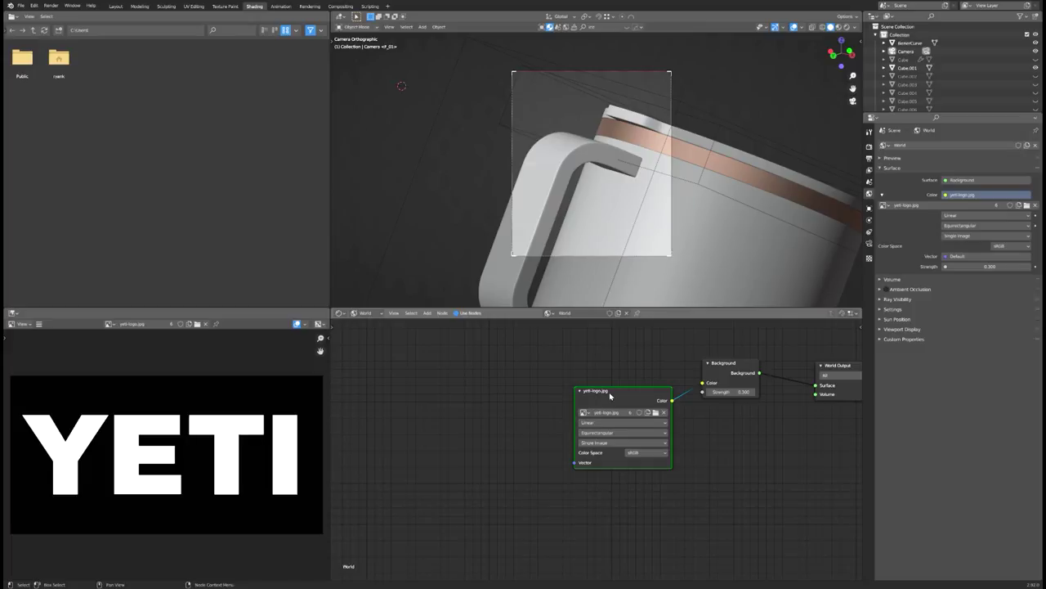
pyautogui.hotkey('ctrl', 't')
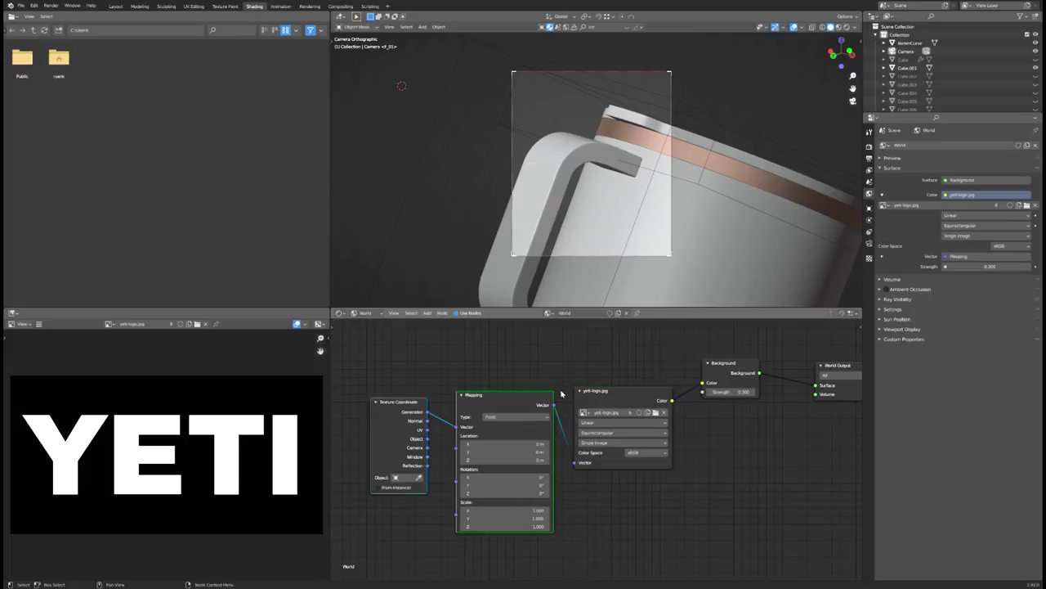
# Preview the camera view in rendered shading and set the environment Mapping rotation to X 88.1°, Y 154° and Z 4.7°.
pyautogui.scroll(5, 509, 431)
pyautogui.moveTo(518, 465); pyautogui.dragTo(575, 435, button='middle')
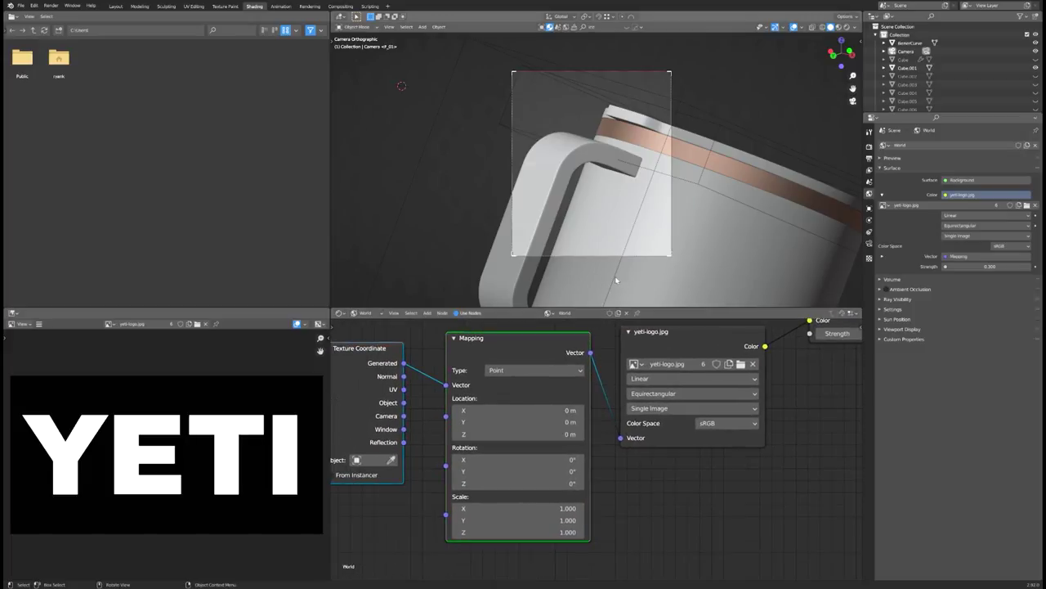
pyautogui.press('z')
pyautogui.click(623, 218)
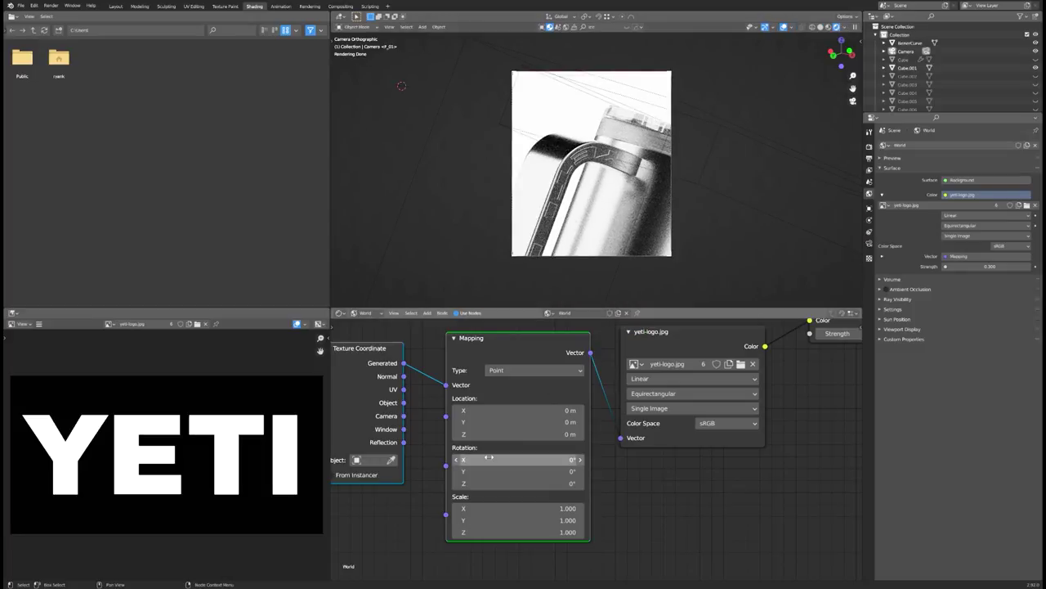
pyautogui.moveTo(491, 459); pyautogui.dragTo(550, 470)
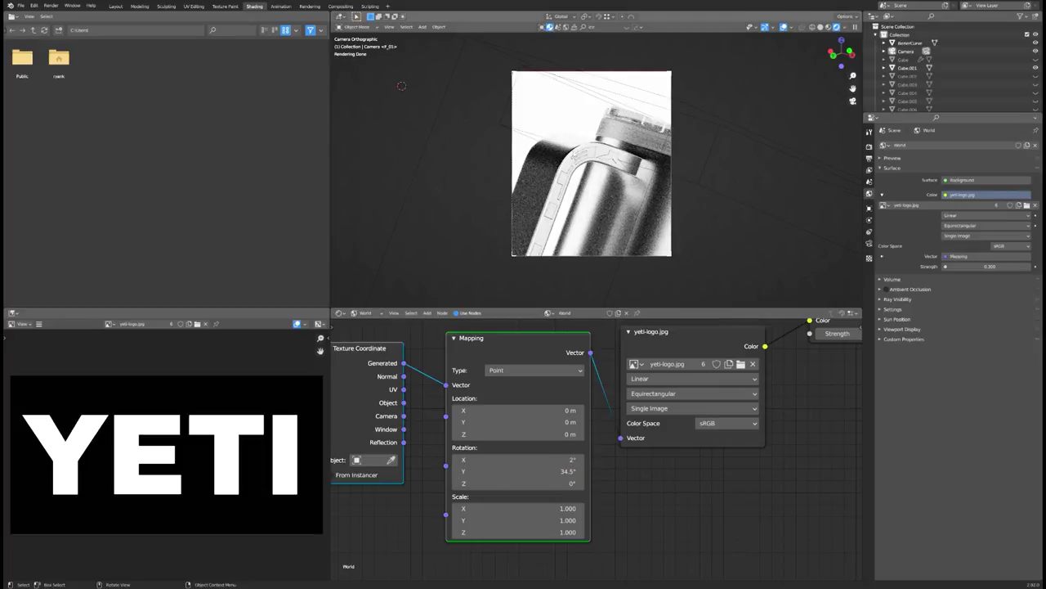
pyautogui.moveTo(534, 472); pyautogui.dragTo(560, 474)
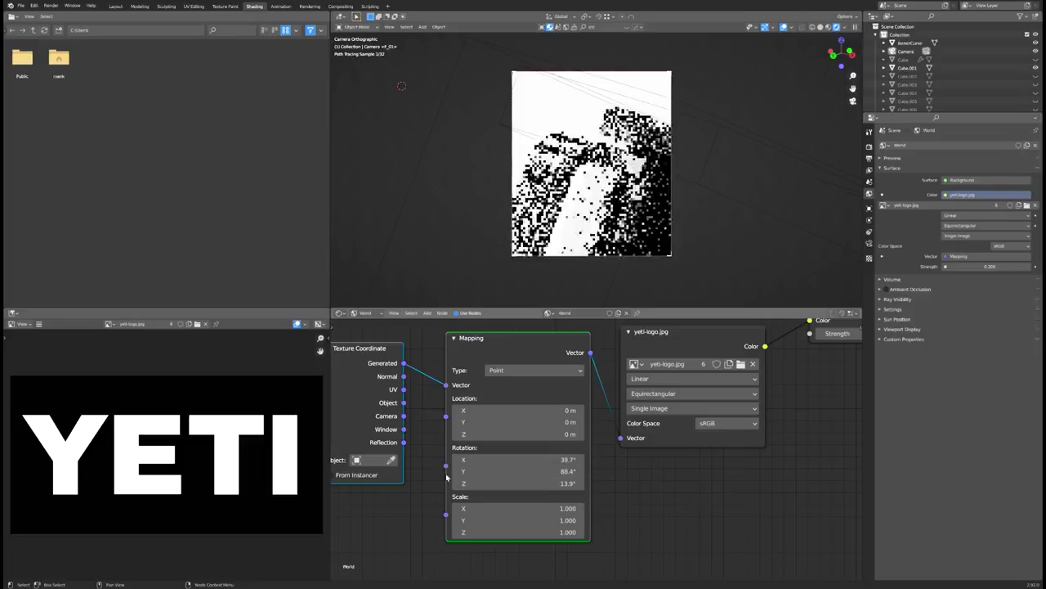
pyautogui.moveTo(458, 472); pyautogui.dragTo(518, 460)
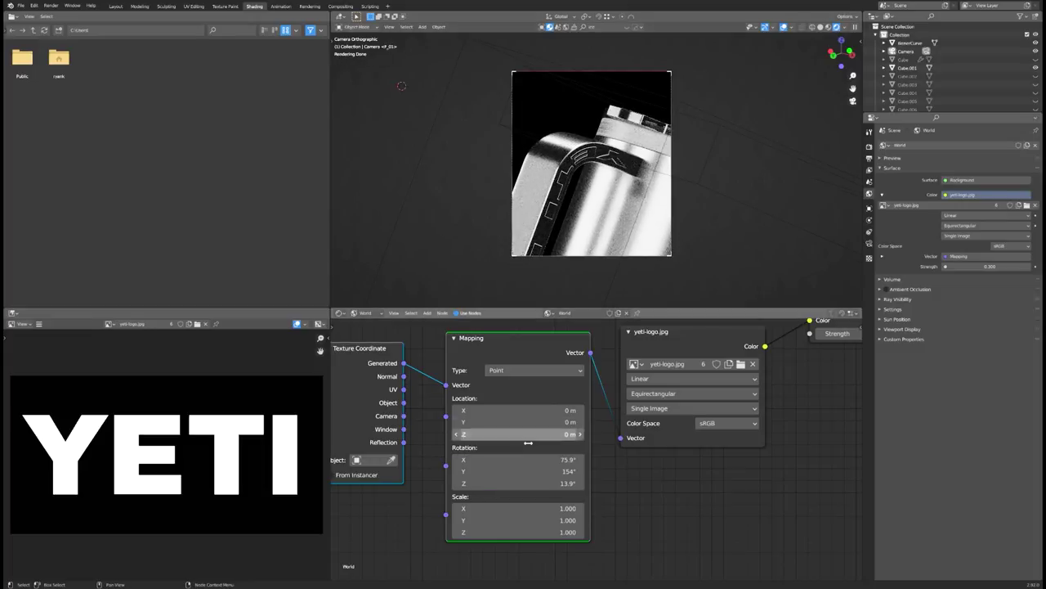
pyautogui.moveTo(506, 459)
pyautogui.mouseDown()
pyautogui.moveTo(532, 459)
pyautogui.moveTo(518, 459)
pyautogui.mouseUp()
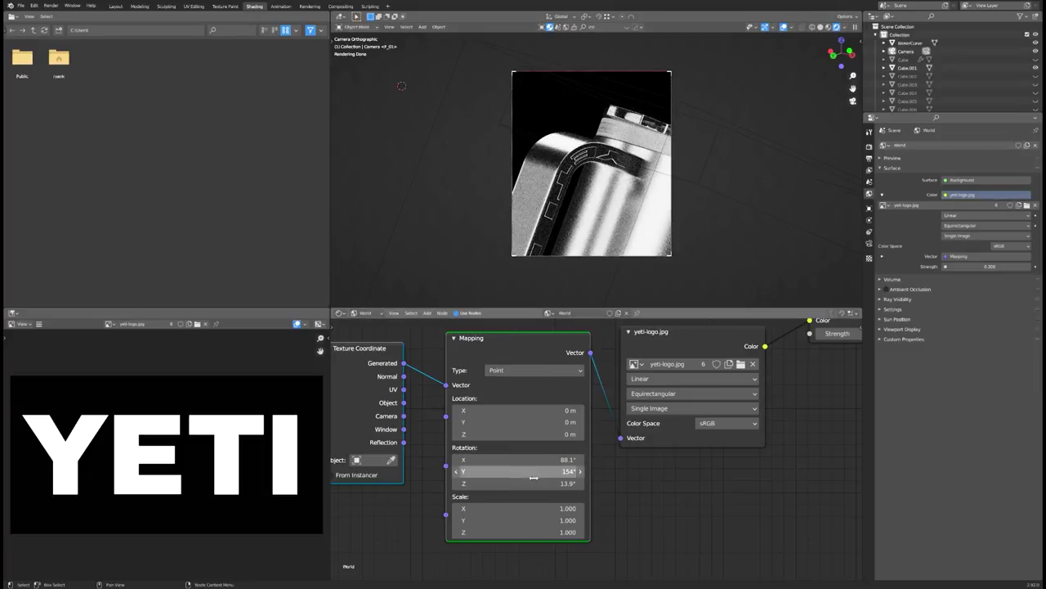
pyautogui.moveTo(528, 488); pyautogui.dragTo(549, 483)
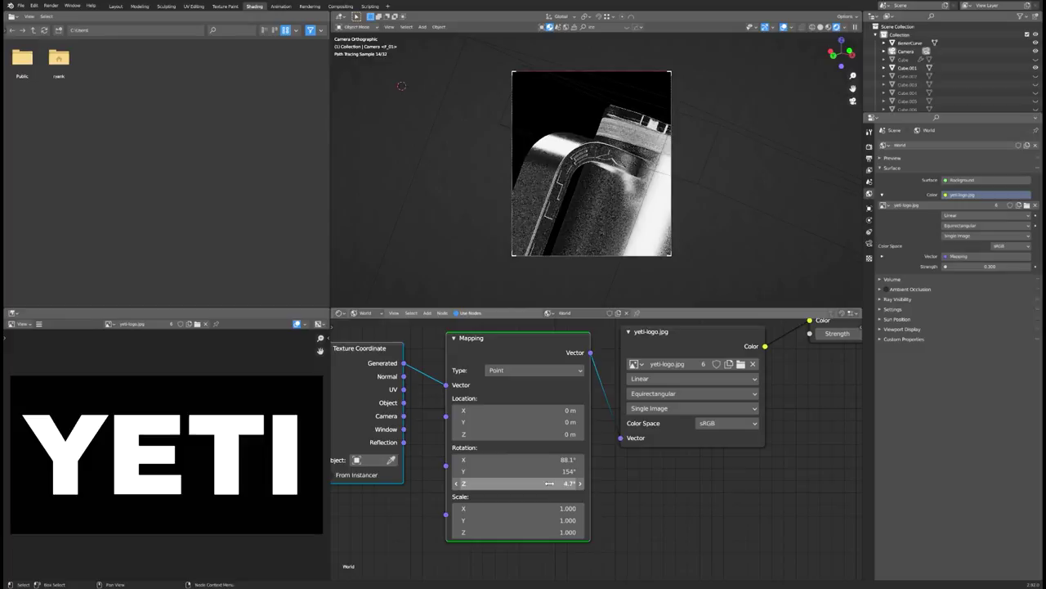